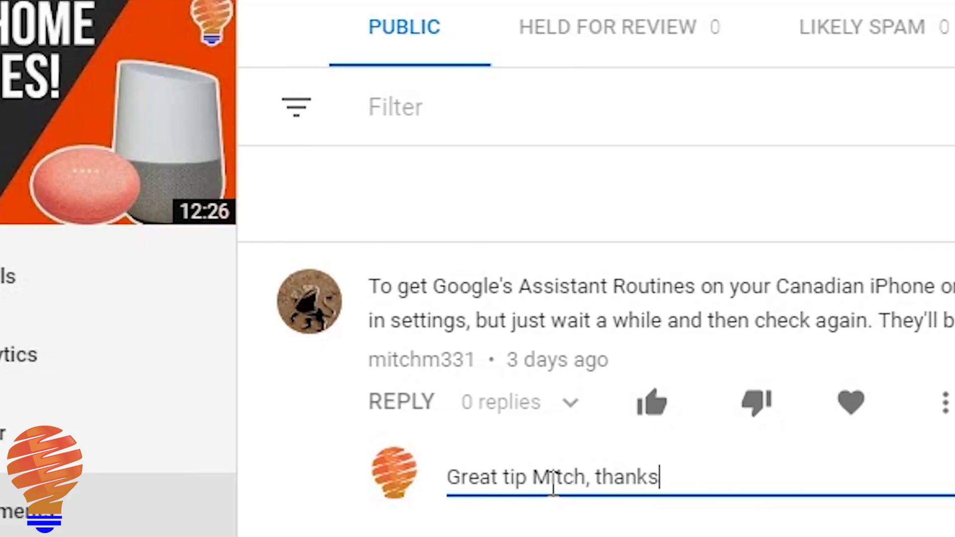
# - Like the viewer's comment about getting Assistant Routines on a Canadian iPhone
pyautogui.click(653, 404)
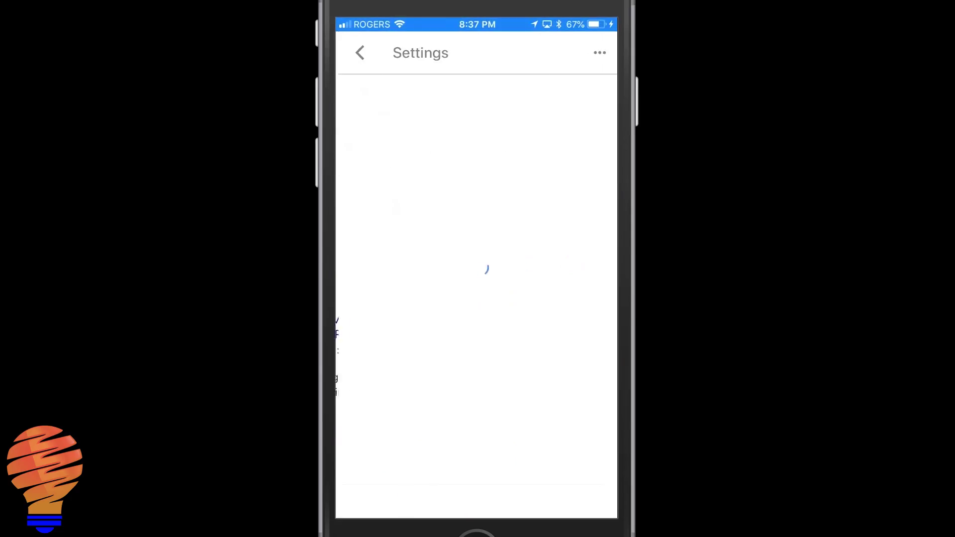
pyautogui.scroll(-5, 476, 298)
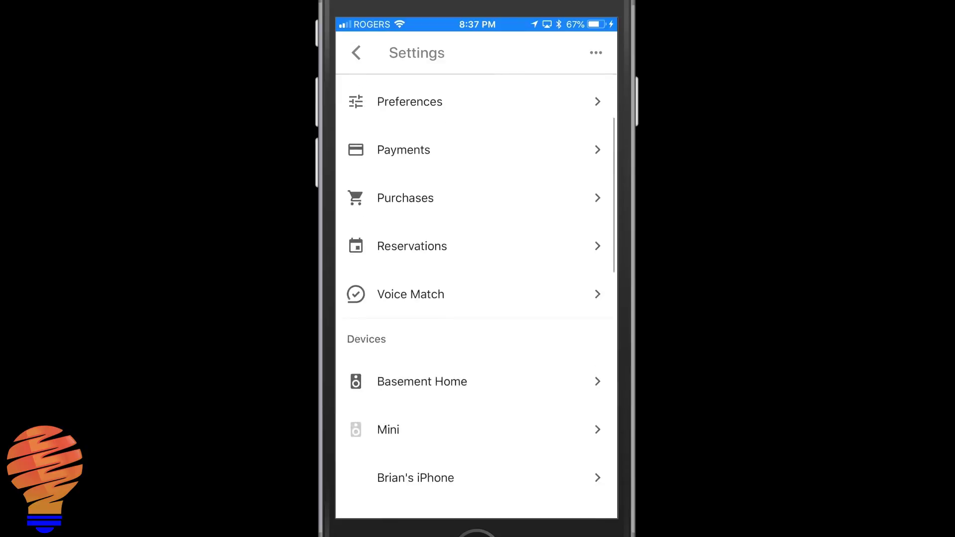
pyautogui.scroll(-5, 477, 299)
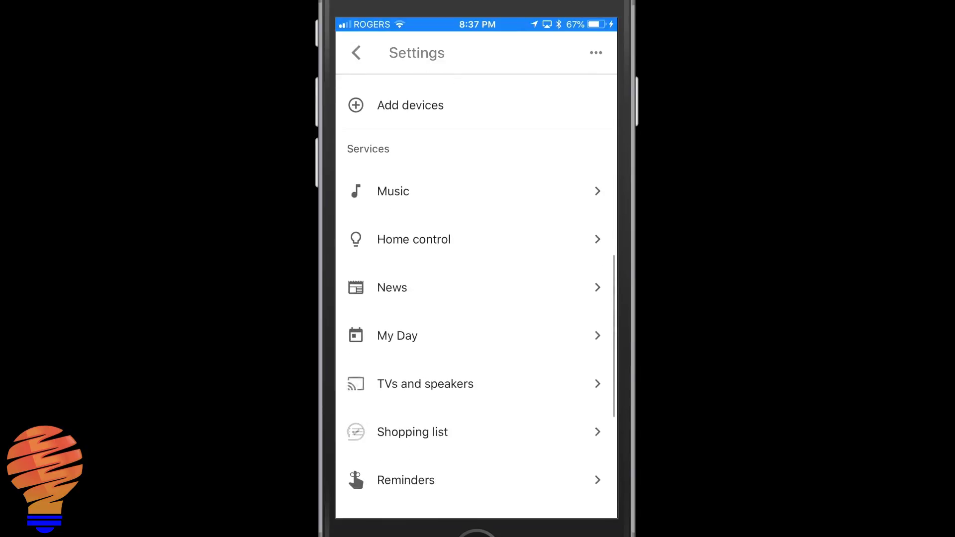
# - Review the My Day summary settings under Services and return to the Assistant settings list
pyautogui.click(476, 307)
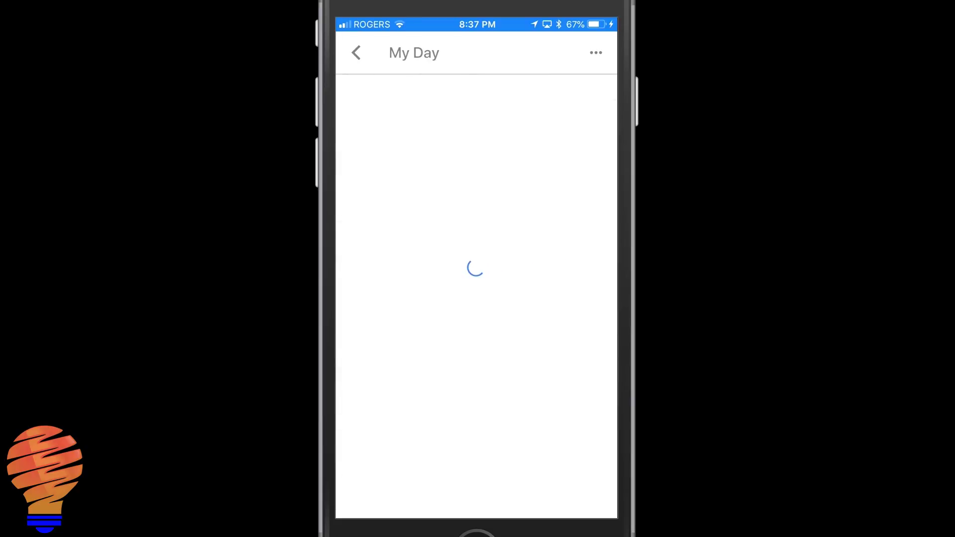
pyautogui.scroll(-2, 476, 299)
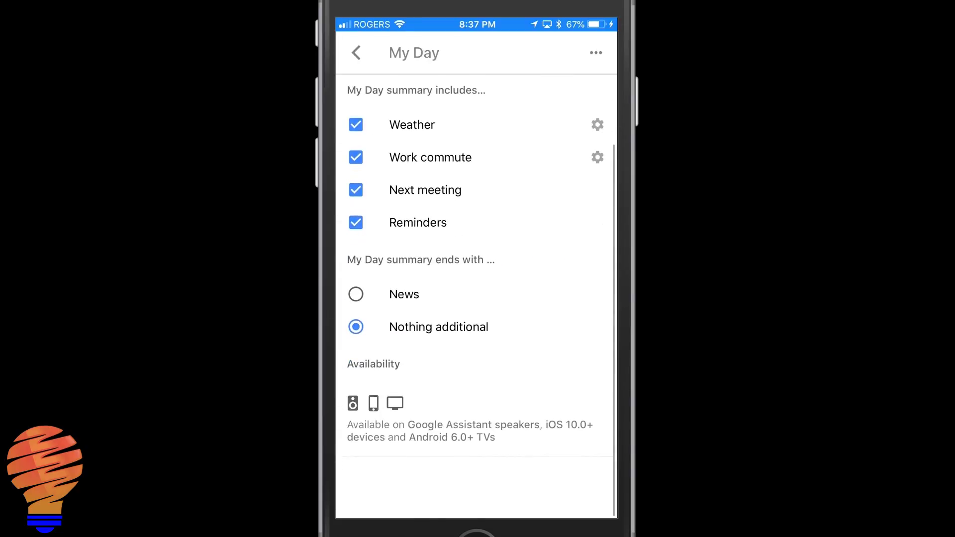
pyautogui.scroll(2, 476, 299)
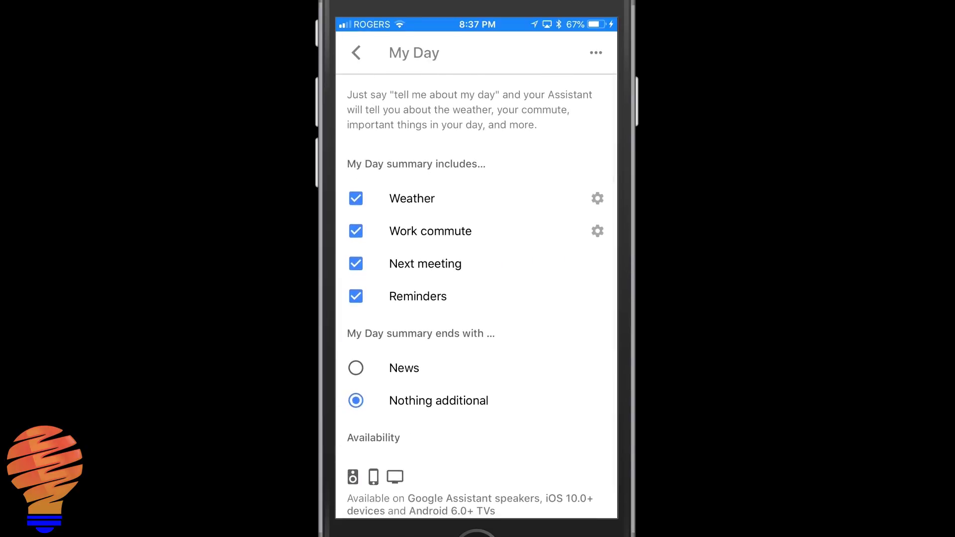
pyautogui.click(356, 52)
pyautogui.scroll(-3, 476, 299)
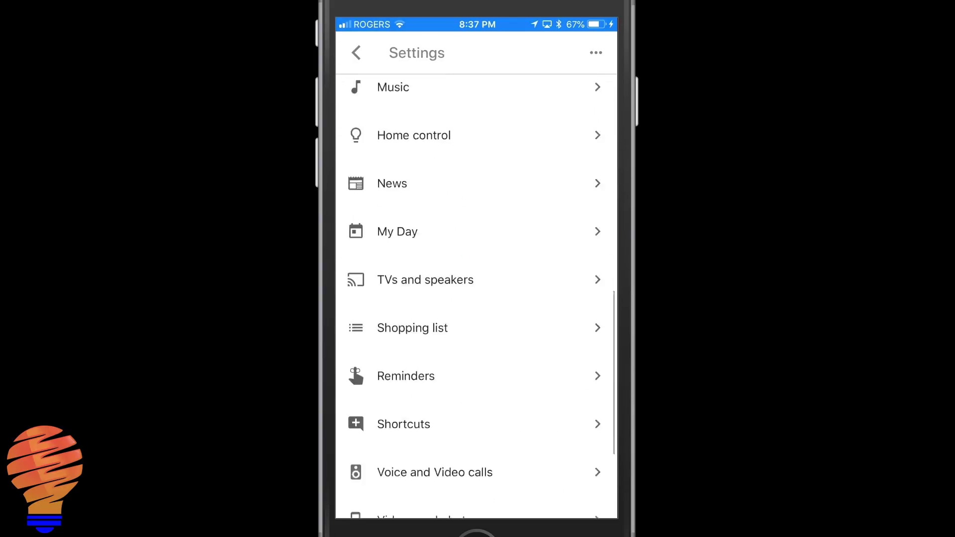
pyautogui.scroll(4, 476, 299)
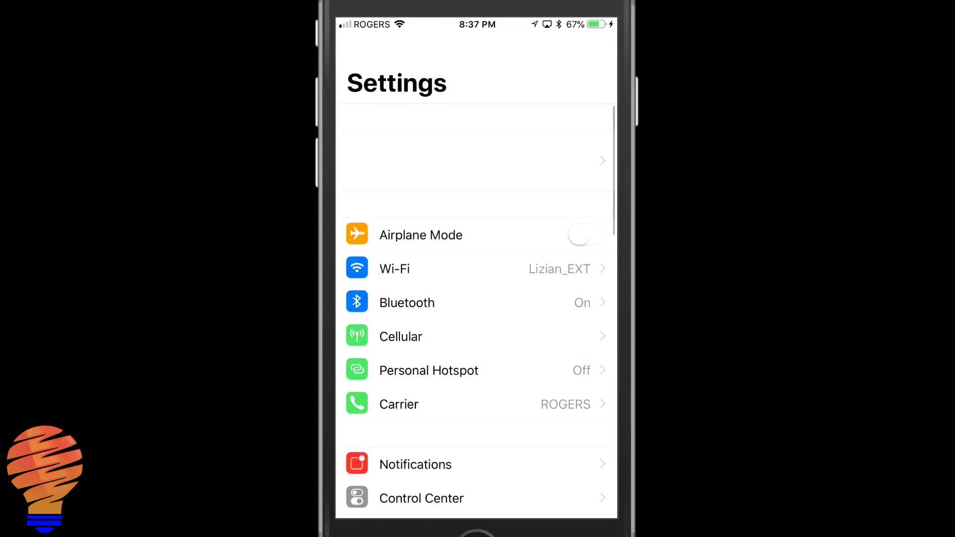
pyautogui.scroll(-4, 476, 299)
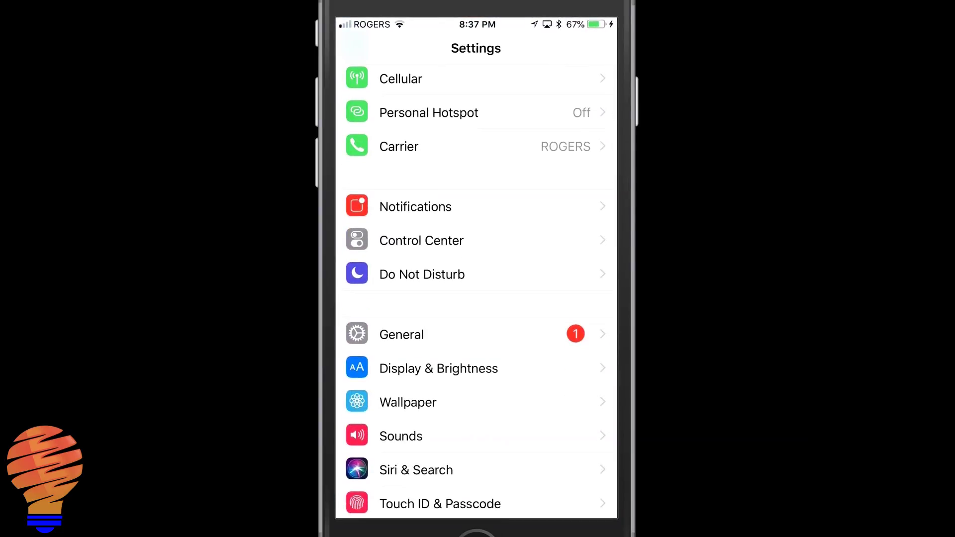
# - Reach the region list under General > Language & Region
pyautogui.click(476, 335)
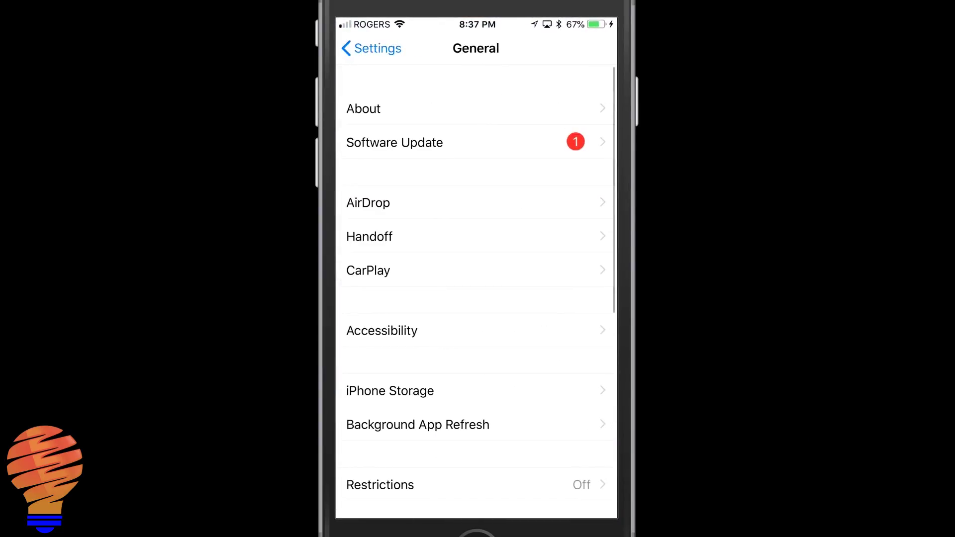
pyautogui.scroll(-4, 477, 299)
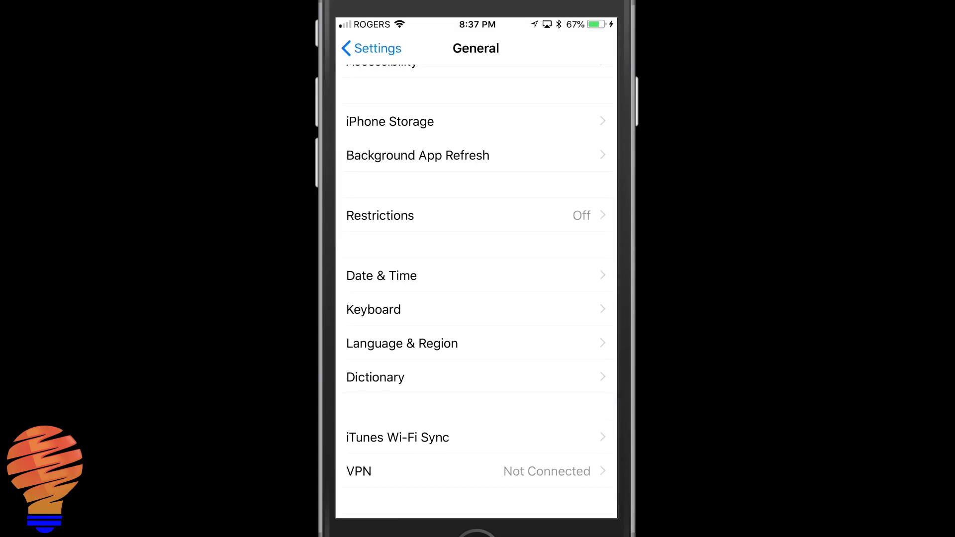
pyautogui.click(476, 344)
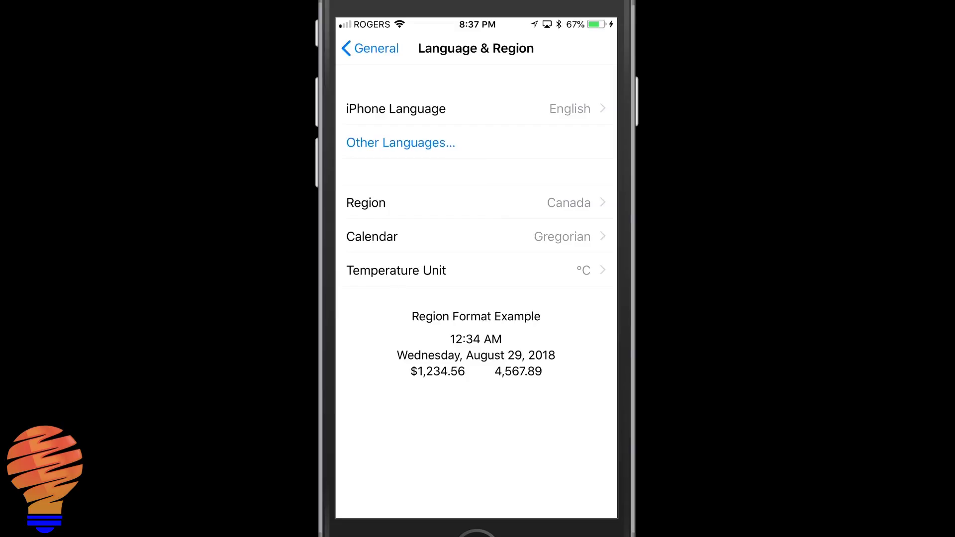
pyautogui.click(476, 203)
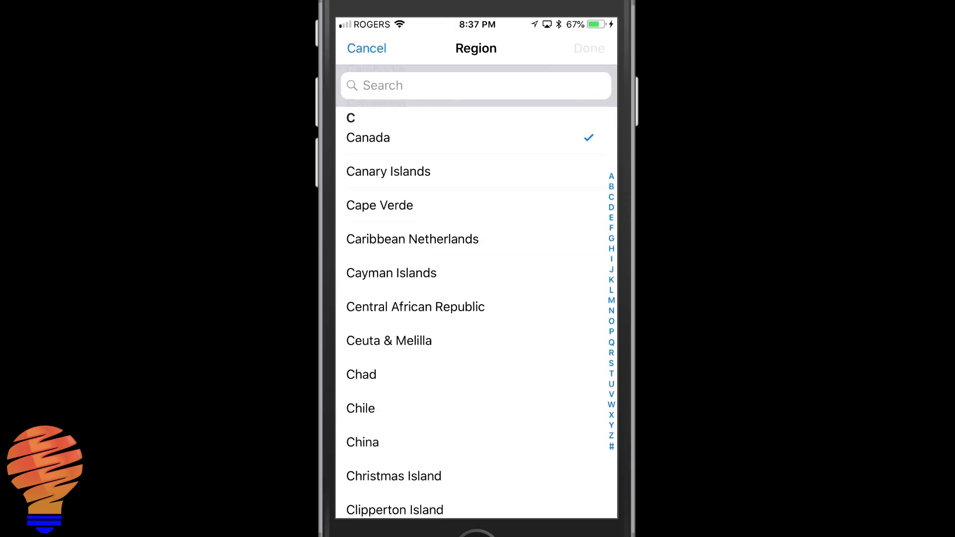
pyautogui.scroll(-3, 476, 313)
pyautogui.scroll(-10, 476, 314)
pyautogui.scroll(-20, 476, 313)
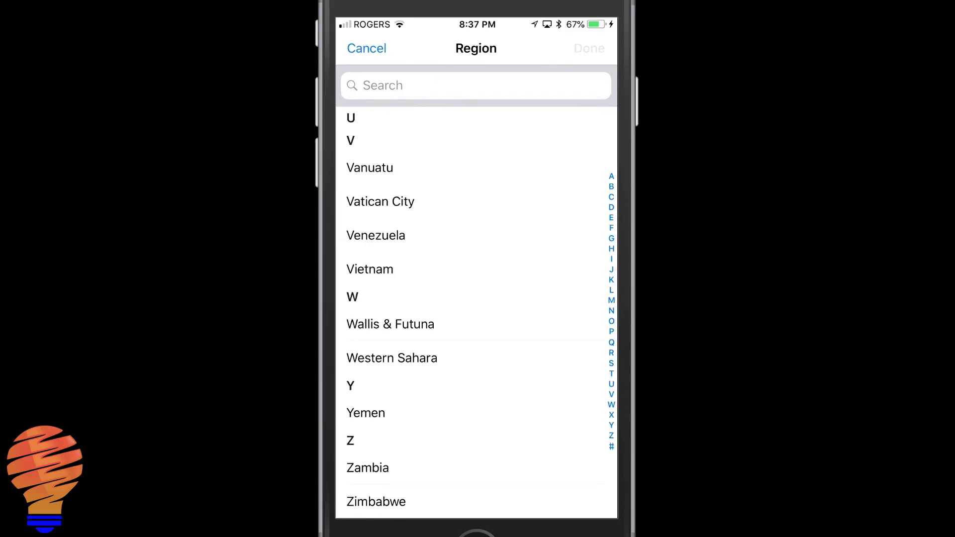
pyautogui.scroll(5, 477, 313)
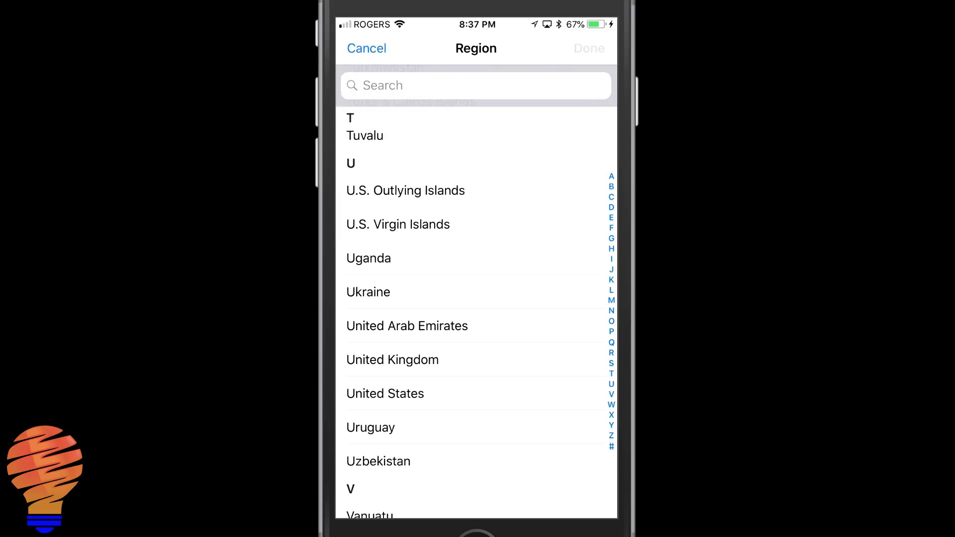
# - Choose United States as the region and accept switching the language to English (U.S.)
pyautogui.click(385, 393)
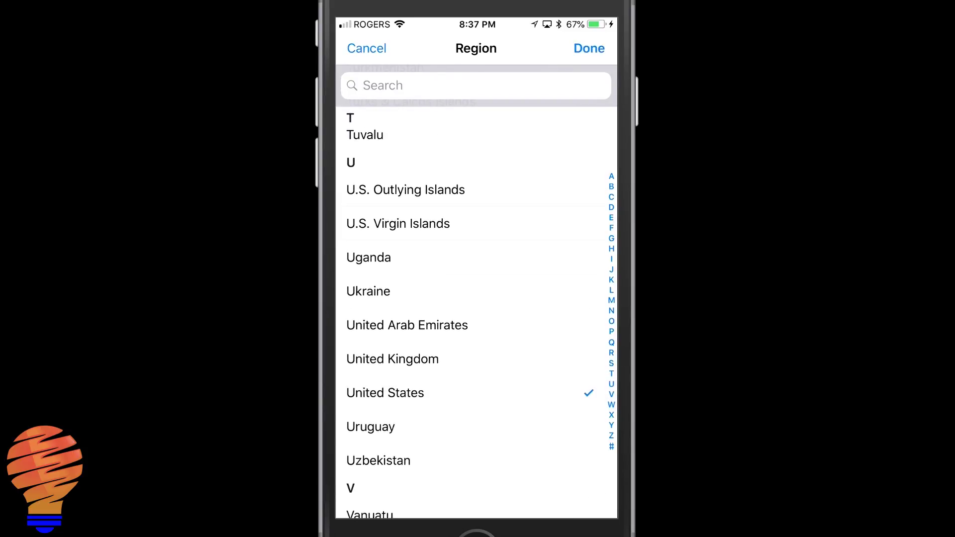
pyautogui.click(589, 48)
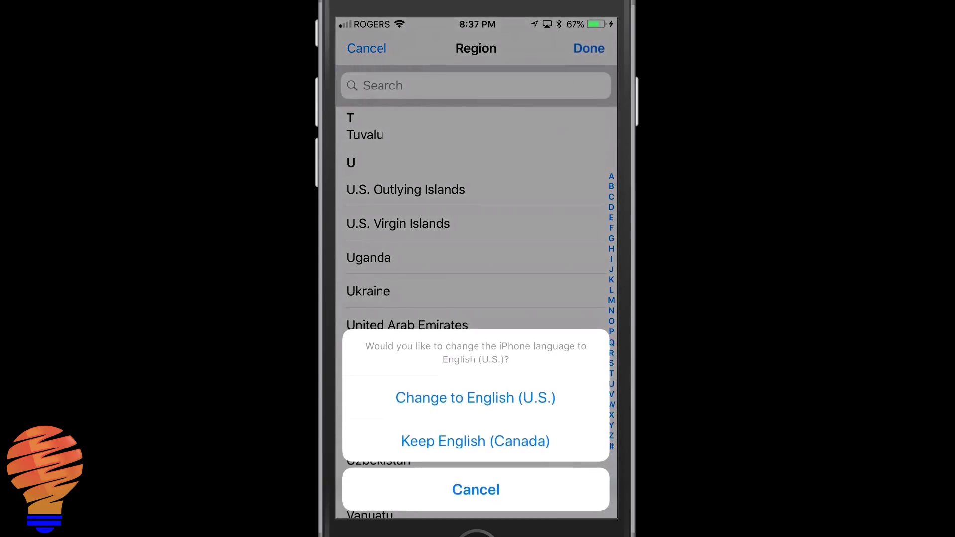
pyautogui.click(476, 398)
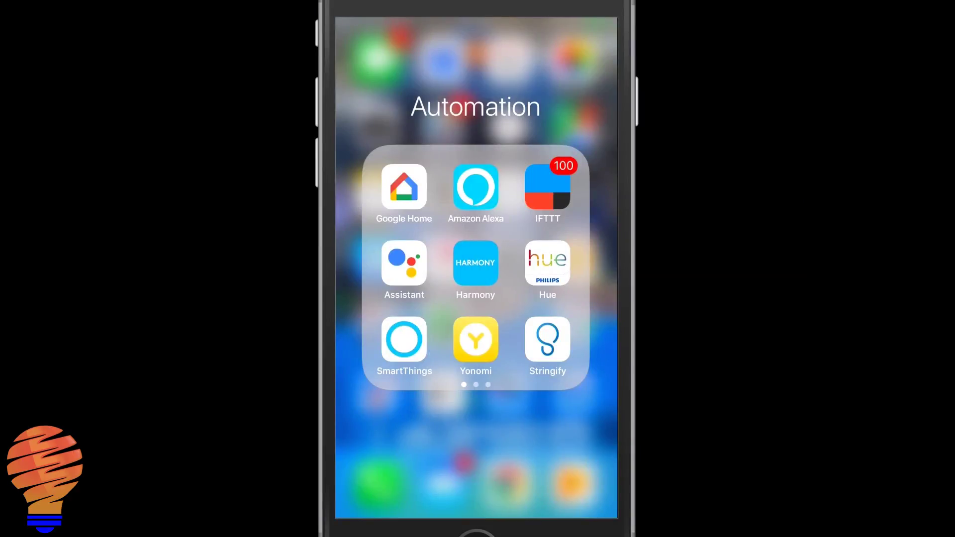
# - Launch Google Home and reach Routines under Services in the Assistant settings
pyautogui.click(404, 186)
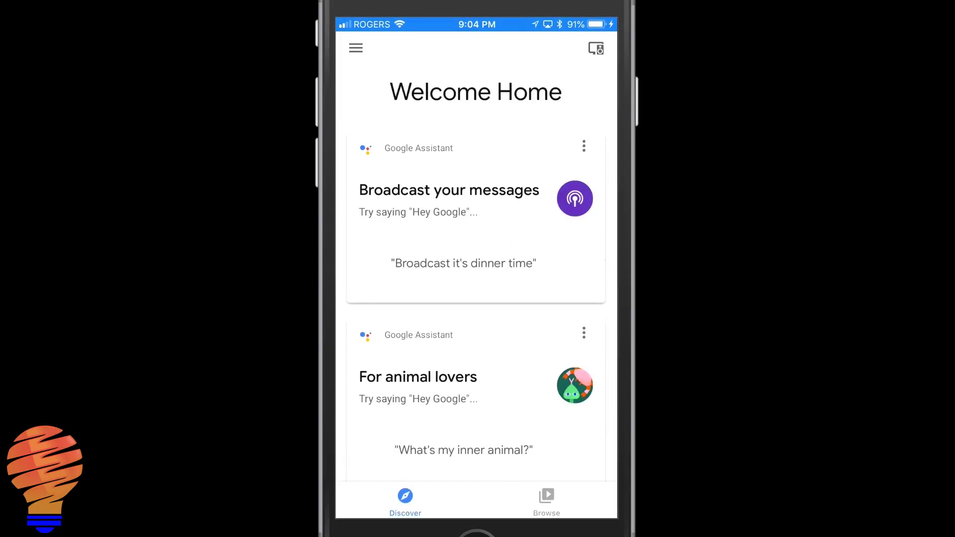
pyautogui.click(355, 48)
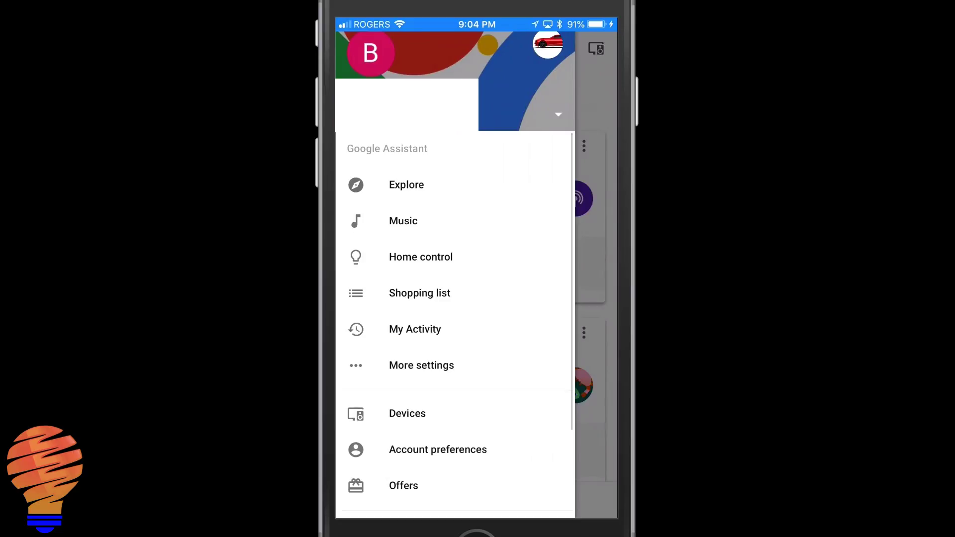
pyautogui.click(407, 184)
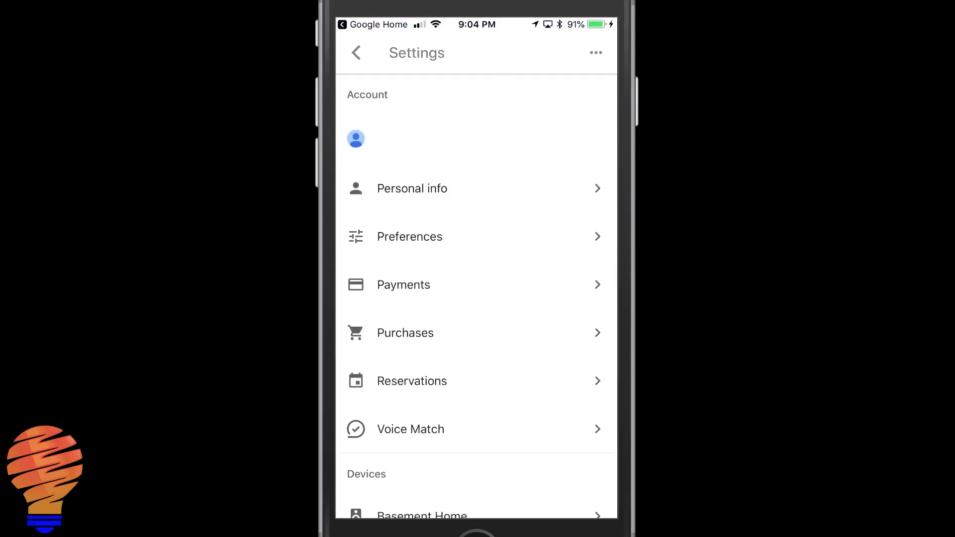
pyautogui.scroll(-10, 476, 298)
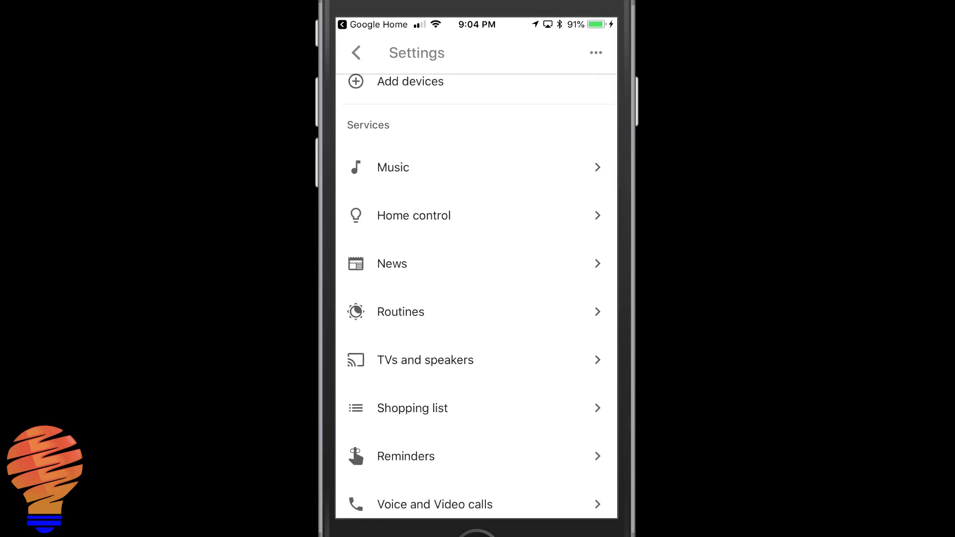
pyautogui.click(400, 311)
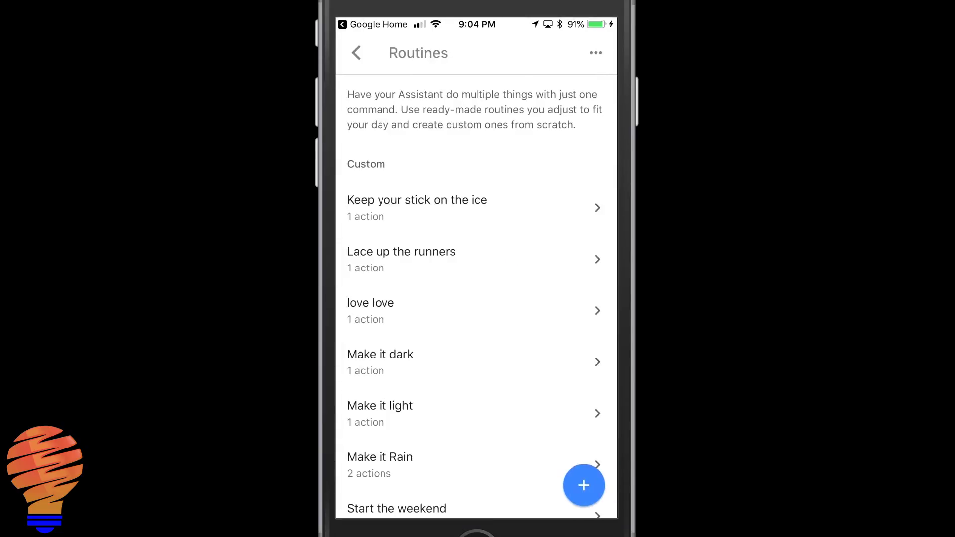
pyautogui.scroll(-5, 476, 298)
pyautogui.scroll(-3, 476, 299)
pyautogui.scroll(-3, 477, 299)
pyautogui.scroll(-1, 476, 299)
pyautogui.scroll(-3, 476, 299)
pyautogui.scroll(-4, 477, 298)
pyautogui.scroll(-3, 476, 298)
pyautogui.scroll(-1, 476, 299)
pyautogui.scroll(-1, 477, 299)
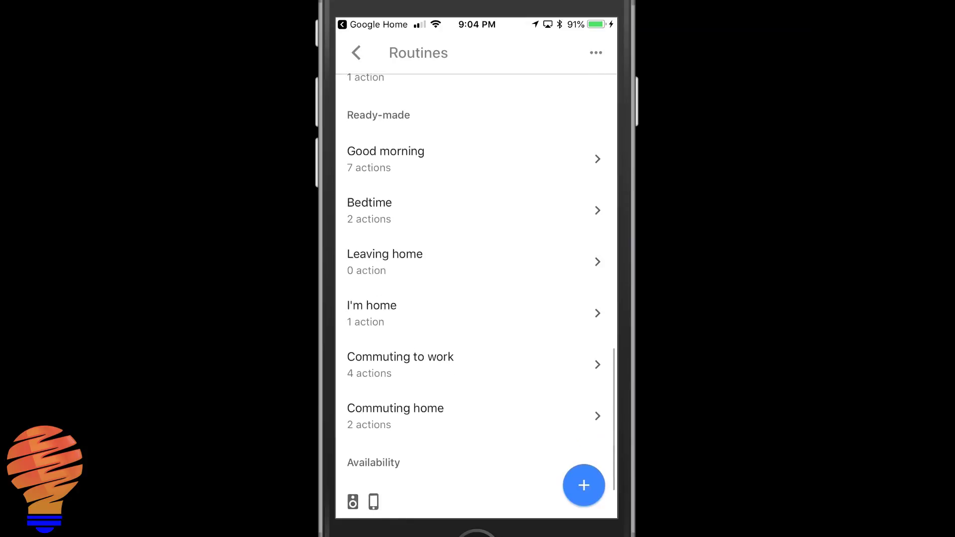
pyautogui.scroll(5, 476, 298)
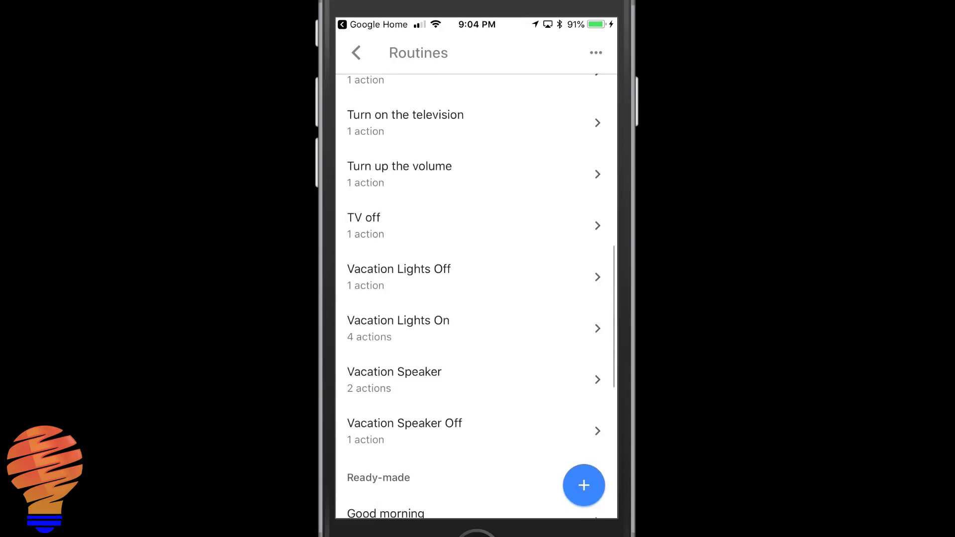
pyautogui.scroll(10, 476, 299)
# - Open the 'Keep your stick on the ice' routine from the Routines list
pyautogui.click(407, 200)
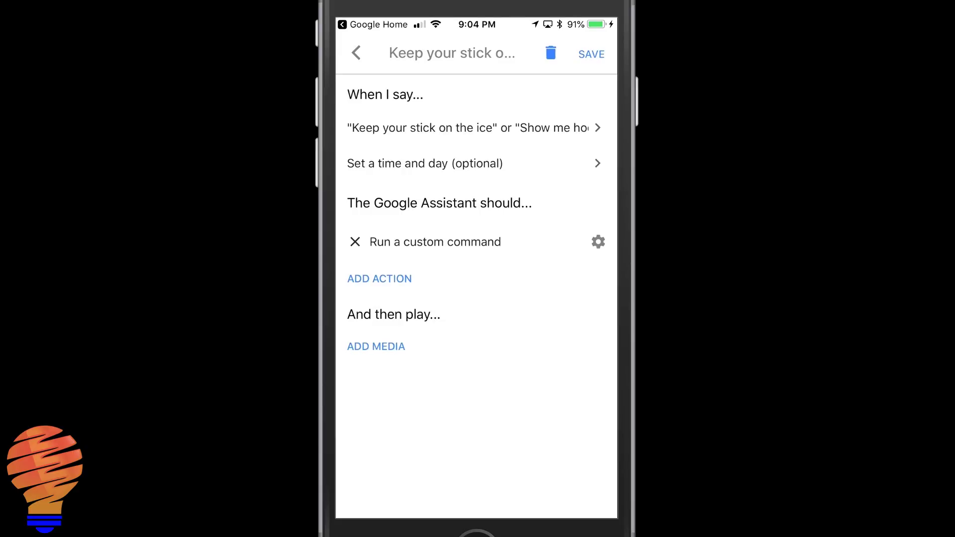
# - Shorten the custom command to 'Show me hockey videos on YouTube', removing 'on Basement Chrome'
pyautogui.click(436, 242)
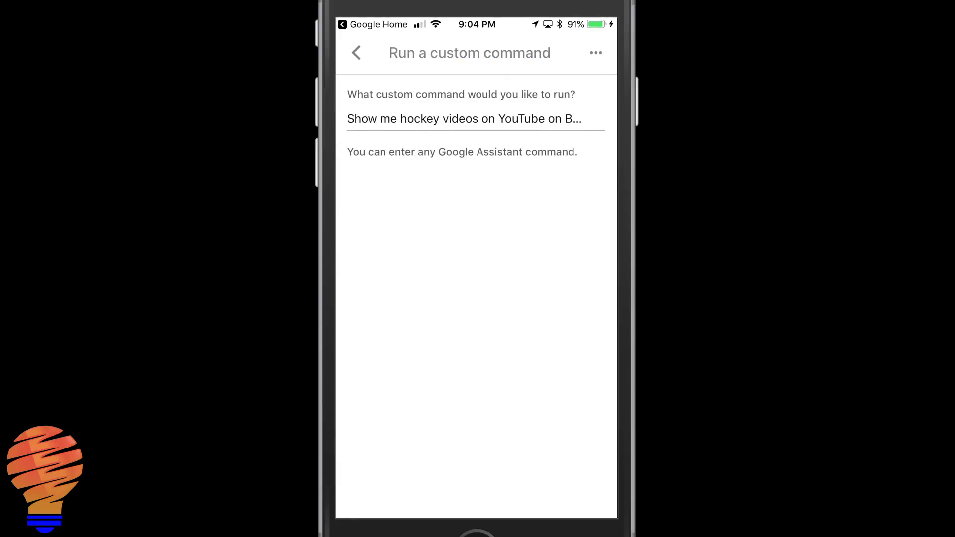
pyautogui.click(465, 118)
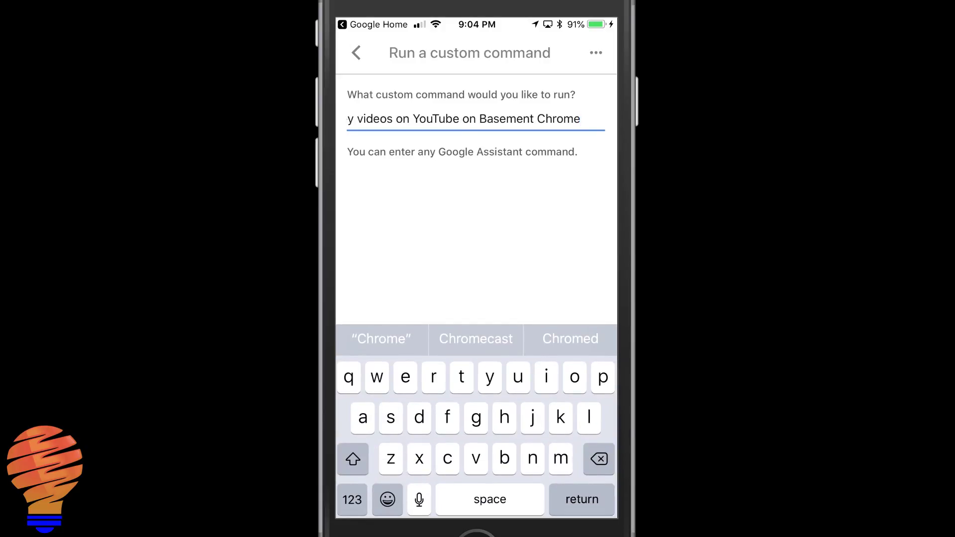
pyautogui.press('BackSpace')
pyautogui.press('BackSpace')
pyautogui.press('BackSpace')
pyautogui.press('BackSpace')
pyautogui.press('BackSpace')
pyautogui.press('BackSpace')
pyautogui.press('BackSpace')
pyautogui.press('BackSpace')
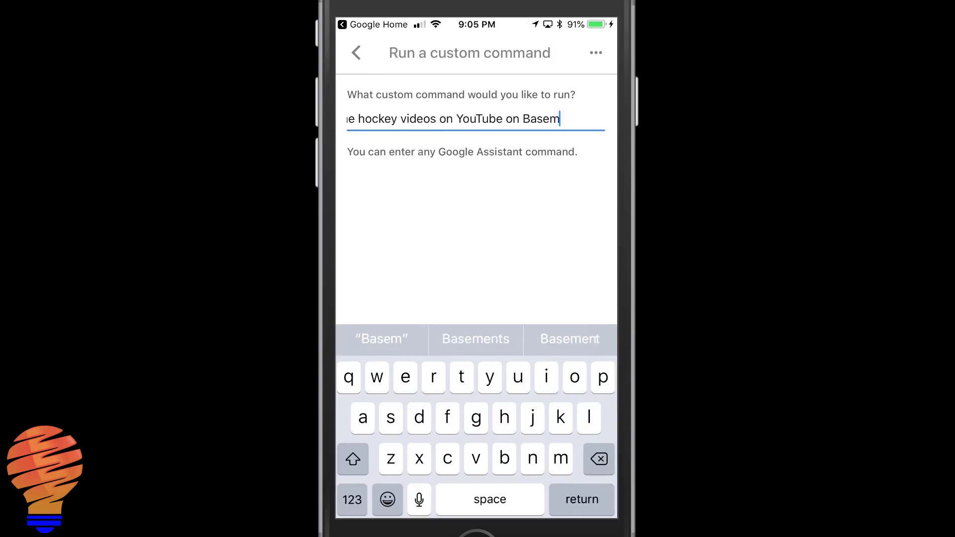
pyautogui.press('BackSpace')
pyautogui.press('BackSpace')
pyautogui.press('BackSpace')
pyautogui.press('BackSpace')
pyautogui.press('BackSpace')
pyautogui.press('BackSpace')
pyautogui.press('BackSpace')
pyautogui.press('BackSpace')
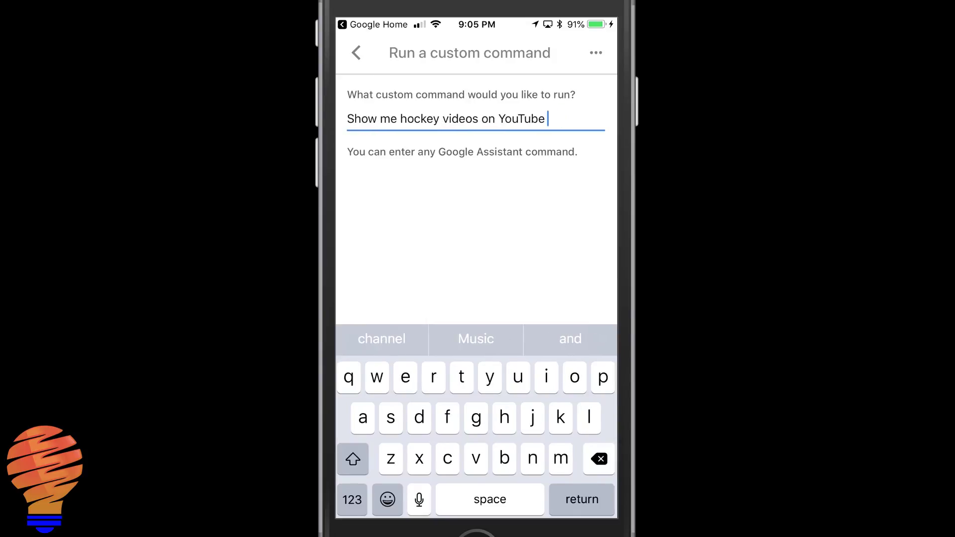
pyautogui.press('BackSpace')
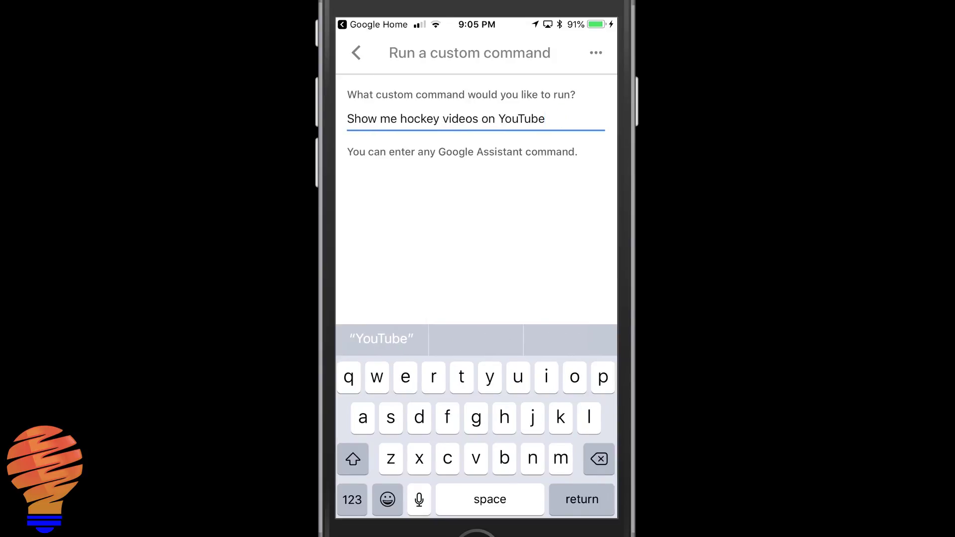
pyautogui.press('Return')
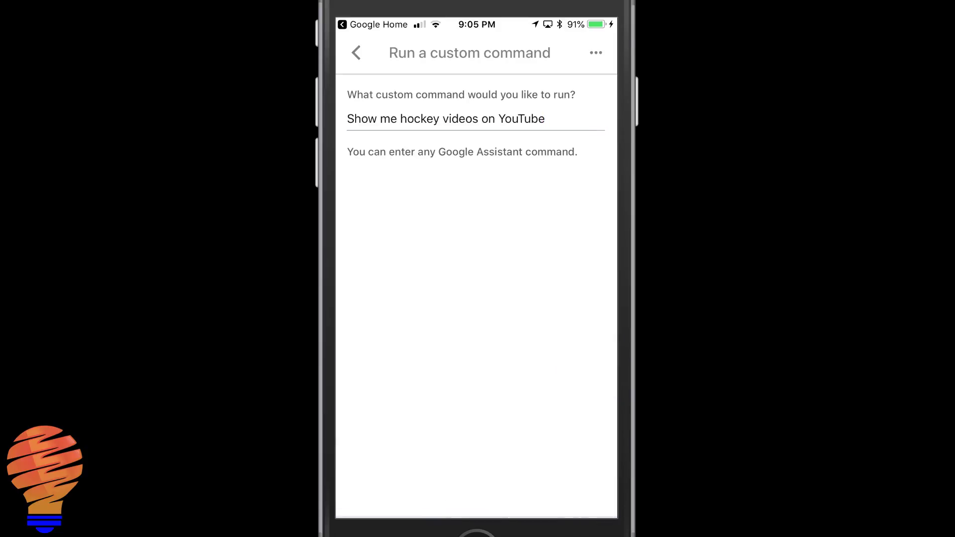
pyautogui.click(355, 52)
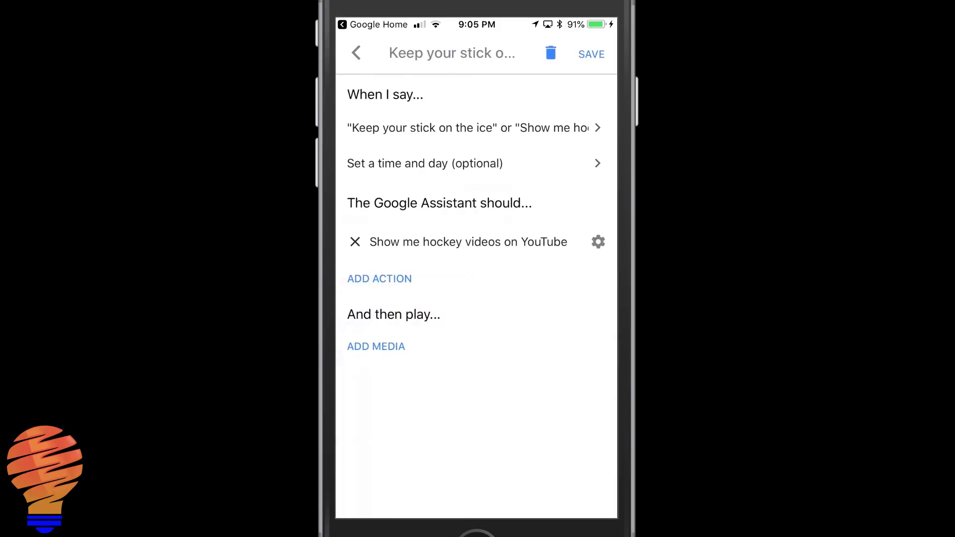